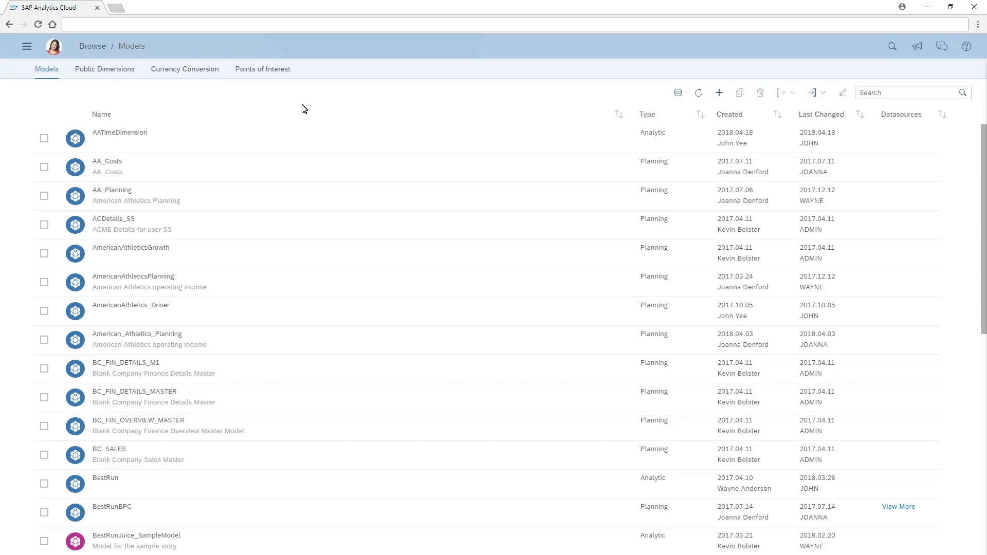
# Start a new point of interest from a shape file, using CaliforniaCounty.dbf and CaliforniaCounty.shp as the source files.
pyautogui.click(264, 72)
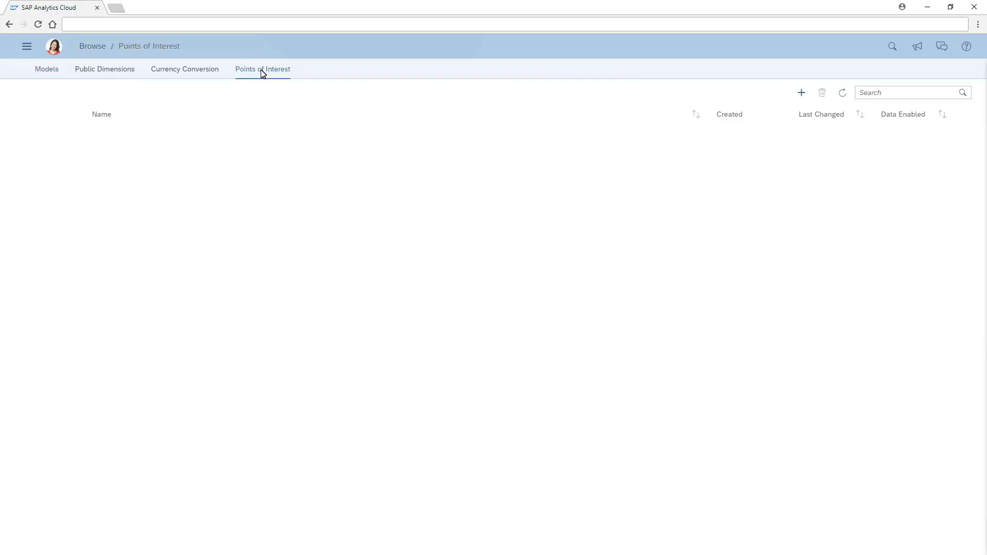
pyautogui.click(802, 93)
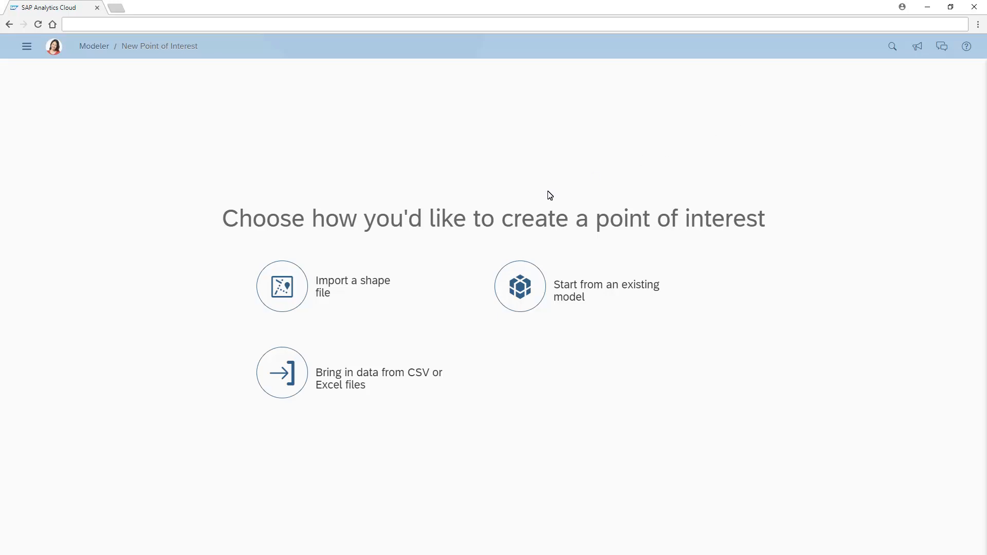
pyautogui.click(283, 296)
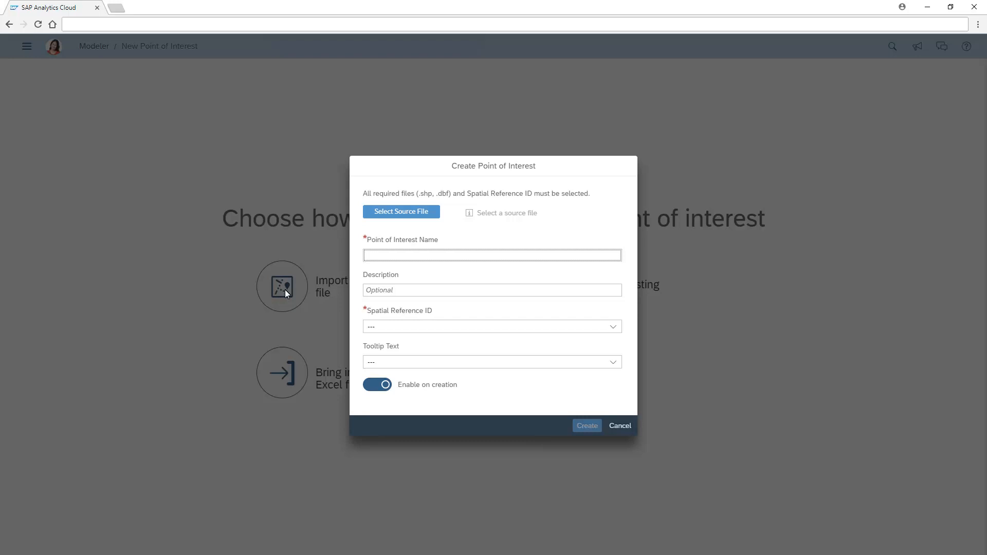
pyautogui.click(400, 213)
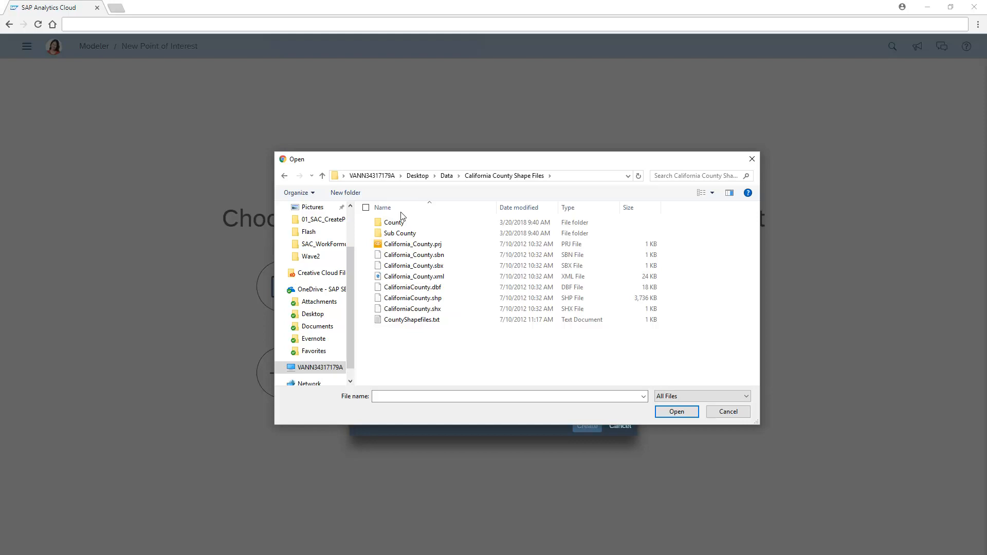
pyautogui.click(403, 288)
pyautogui.keyDown('ctrl'); pyautogui.click(401, 299); pyautogui.keyUp('ctrl')
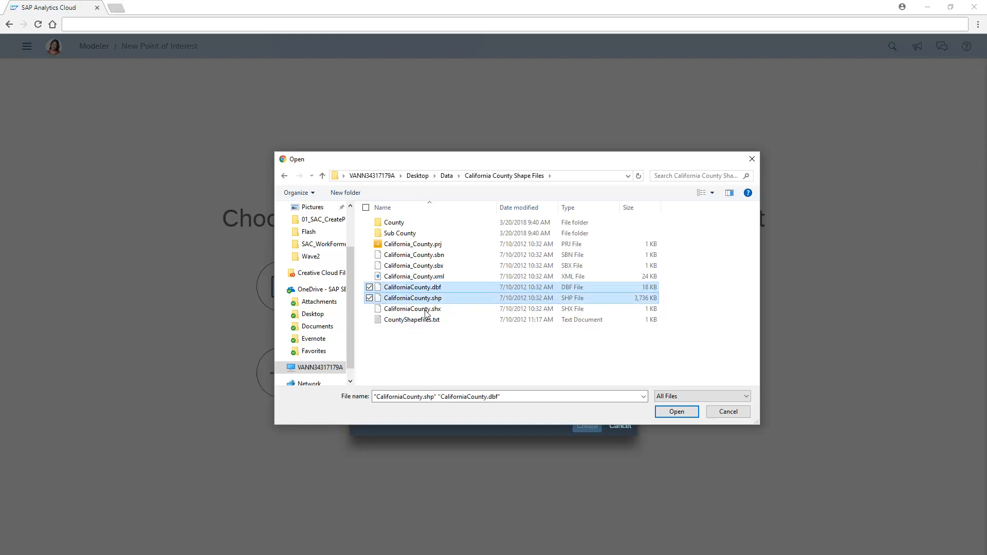
pyautogui.click(677, 413)
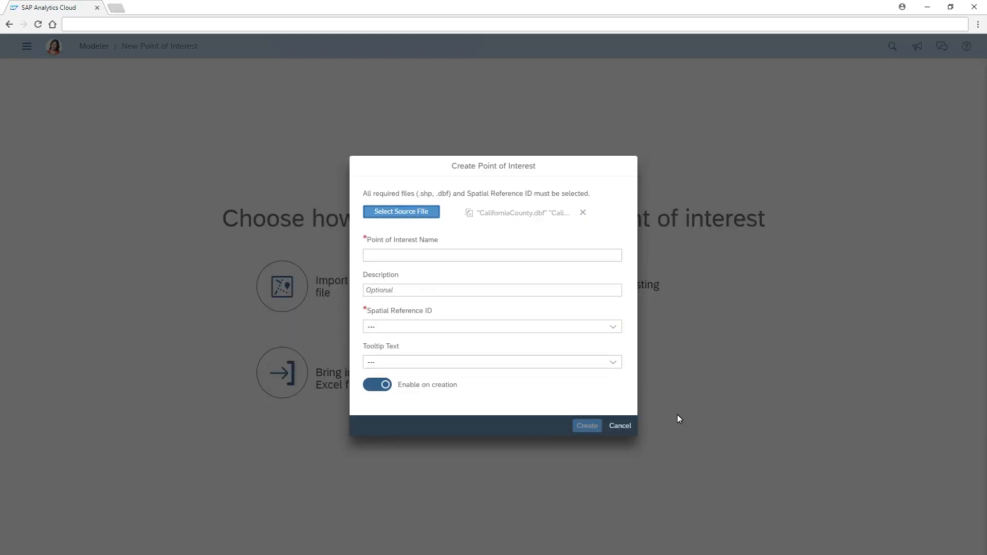
pyautogui.click(370, 261)
pyautogui.write('California Counties')
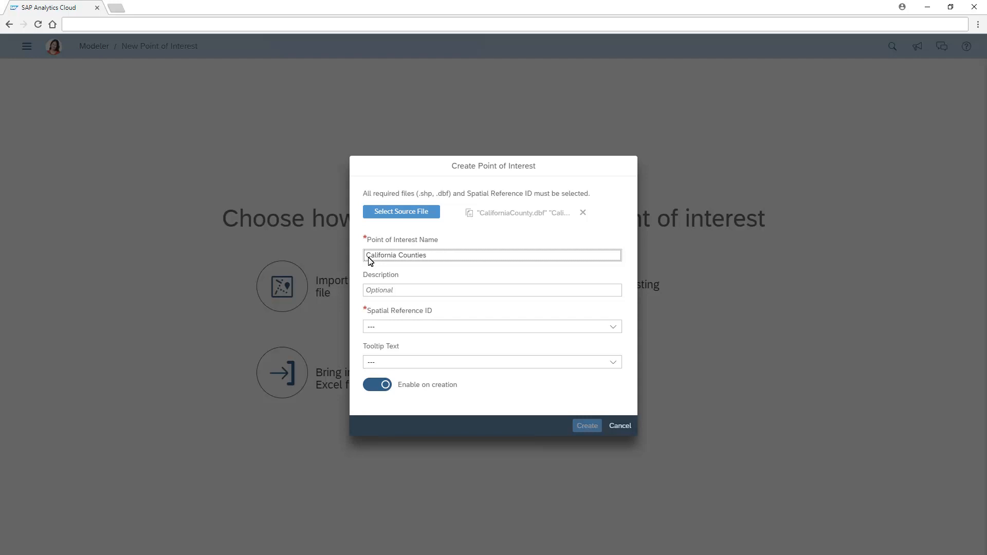
pyautogui.click(614, 327)
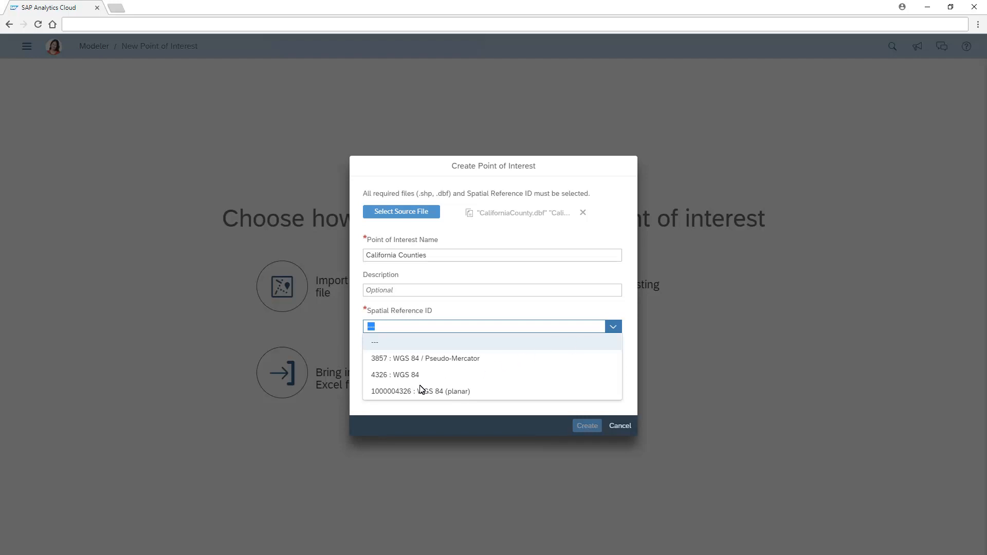
pyautogui.click(392, 396)
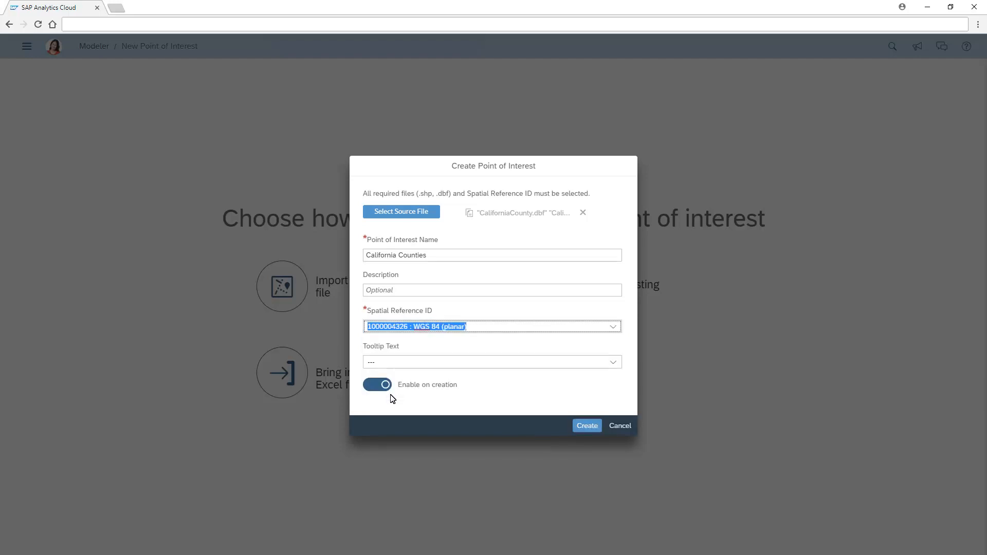
pyautogui.click(614, 362)
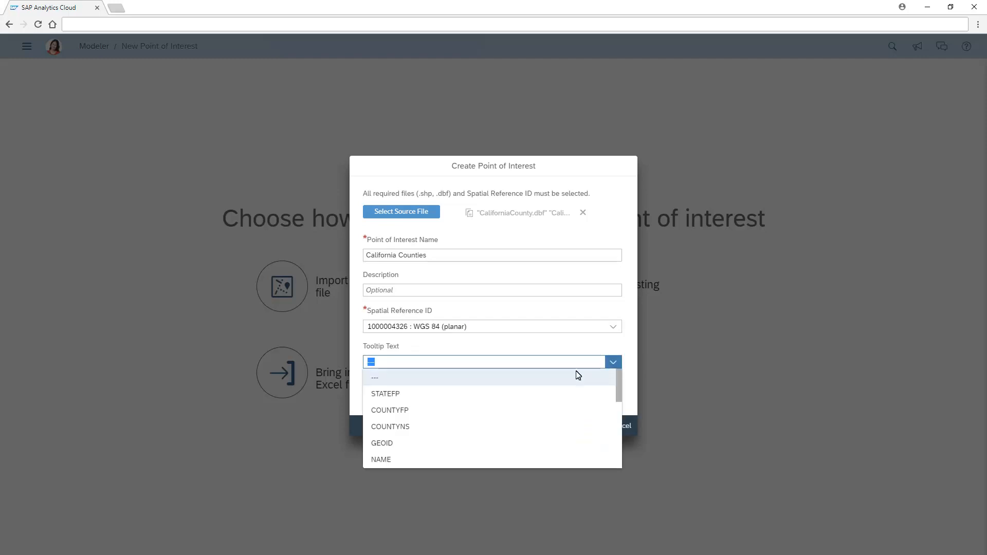
pyautogui.click(389, 411)
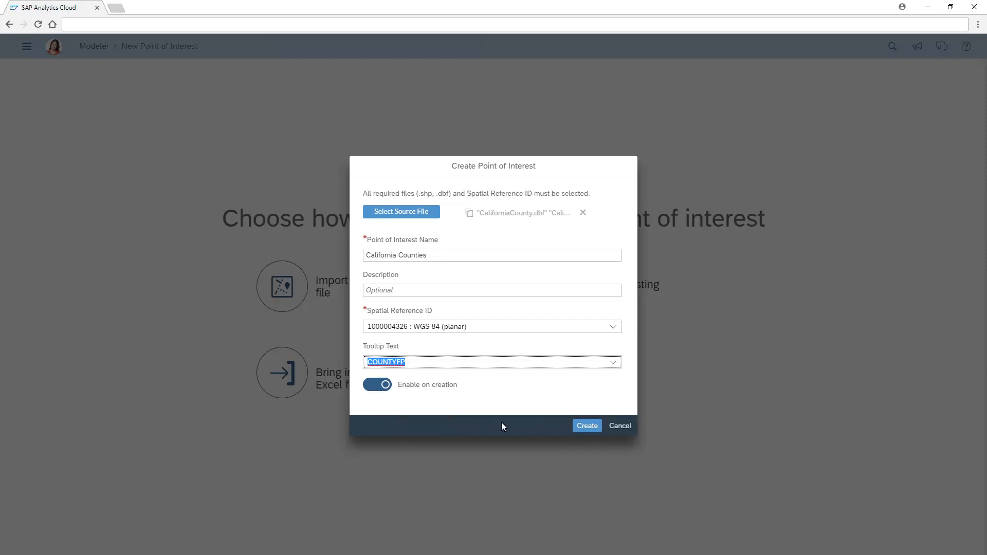
pyautogui.click(587, 427)
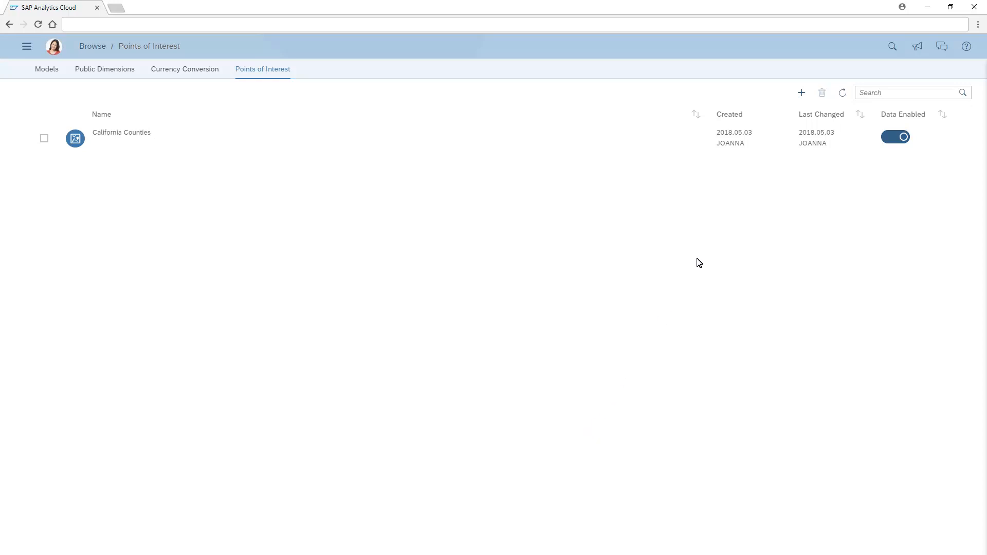
# Start a new point of interest from the existing OfficeLocations model and name it Office Locations.
pyautogui.click(802, 94)
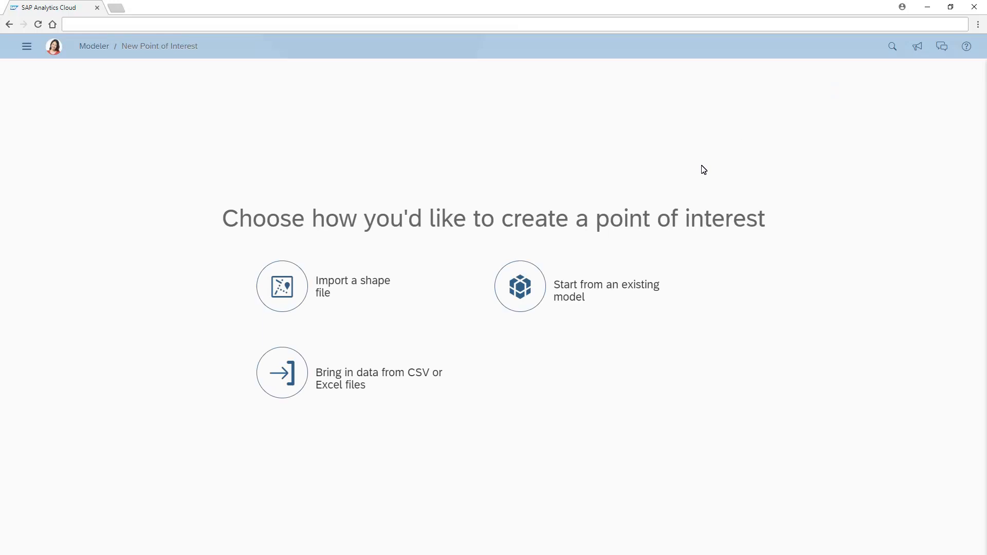
pyautogui.click(527, 292)
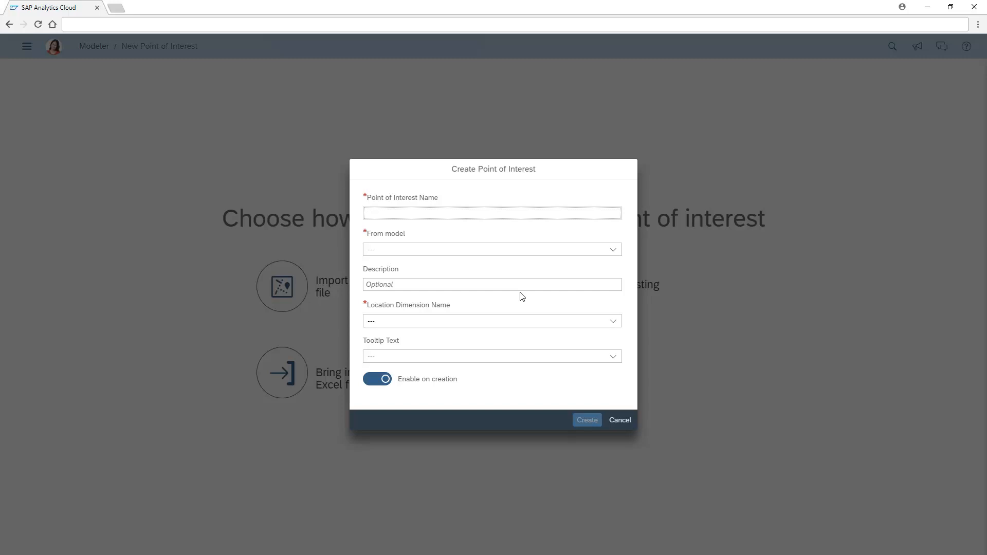
pyautogui.click(373, 217)
pyautogui.write('Office Locations')
pyautogui.click(613, 250)
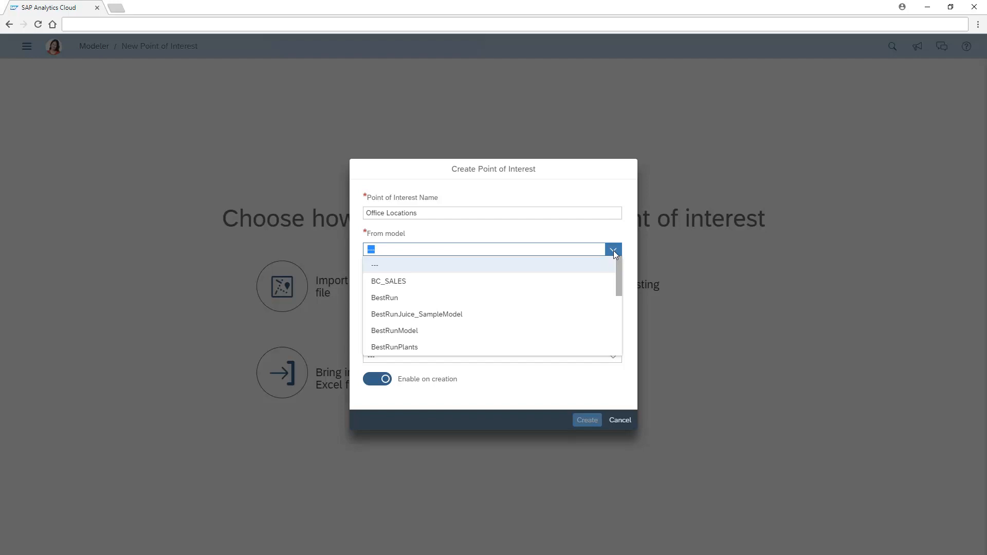
pyautogui.click(619, 311)
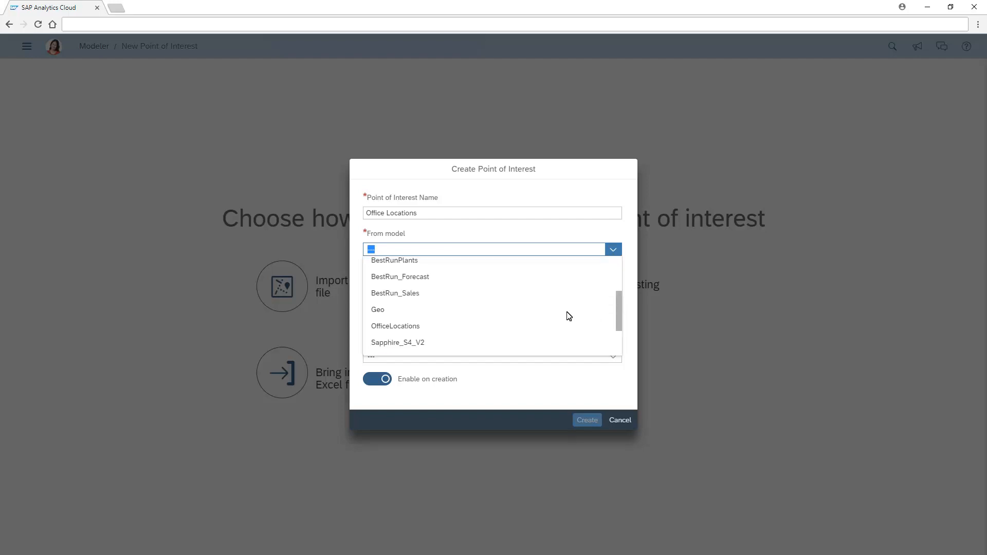
pyautogui.click(396, 331)
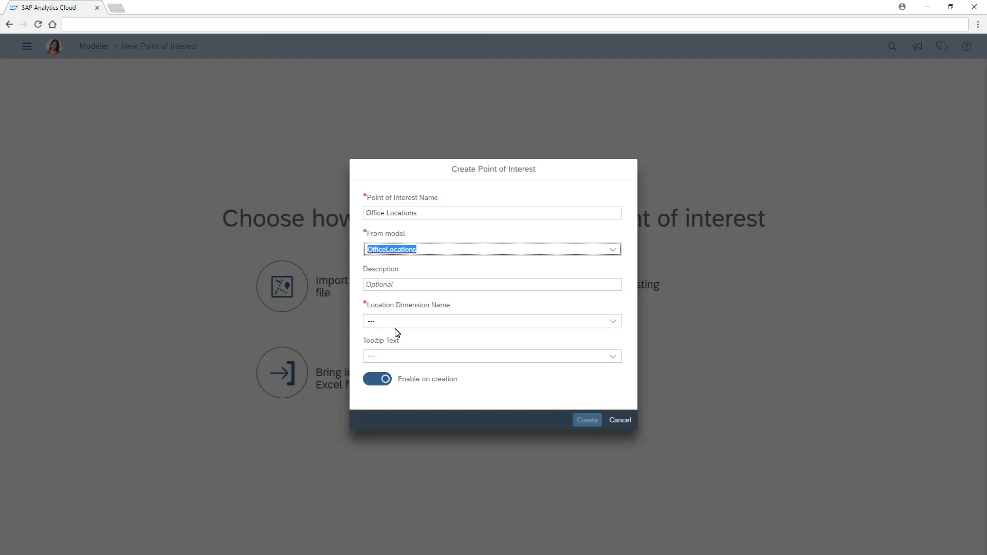
# Set the location dimension to Location and the tooltip text to Description of Location, and create the Office Locations point of interest.
pyautogui.click(614, 322)
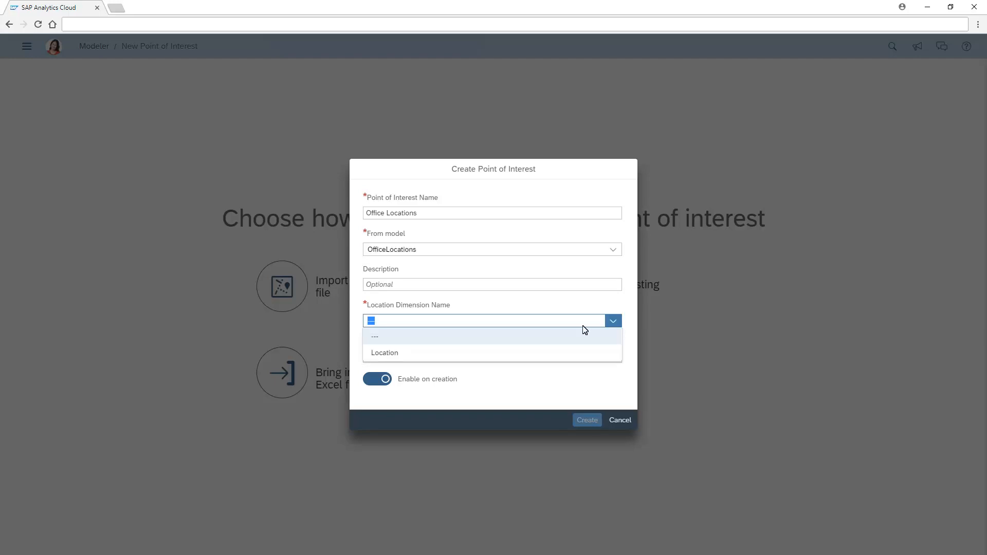
pyautogui.click(385, 355)
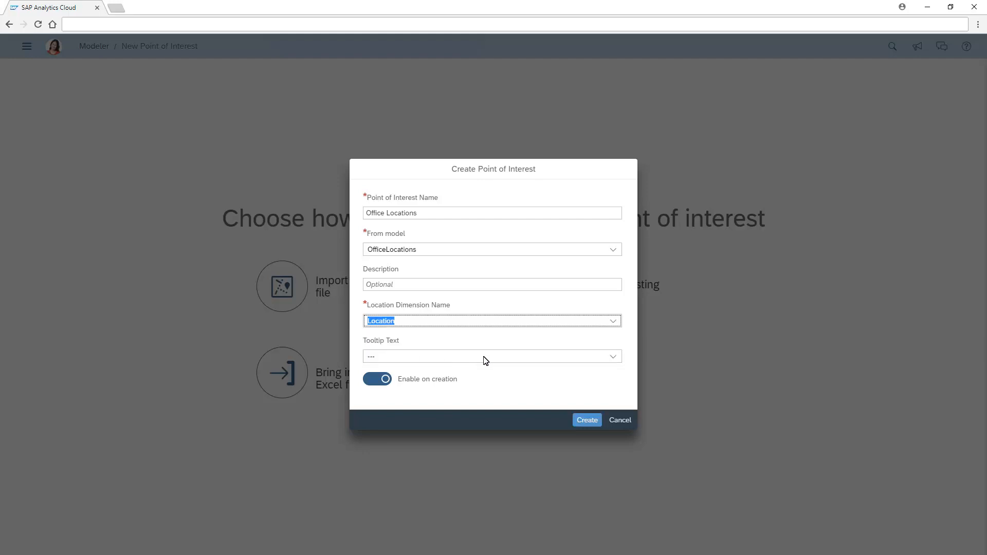
pyautogui.click(615, 360)
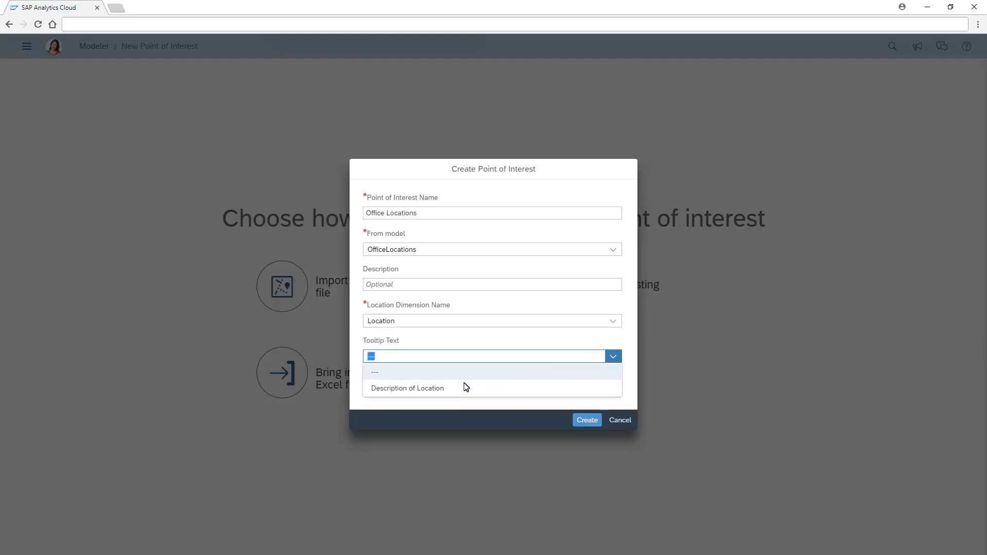
pyautogui.click(410, 391)
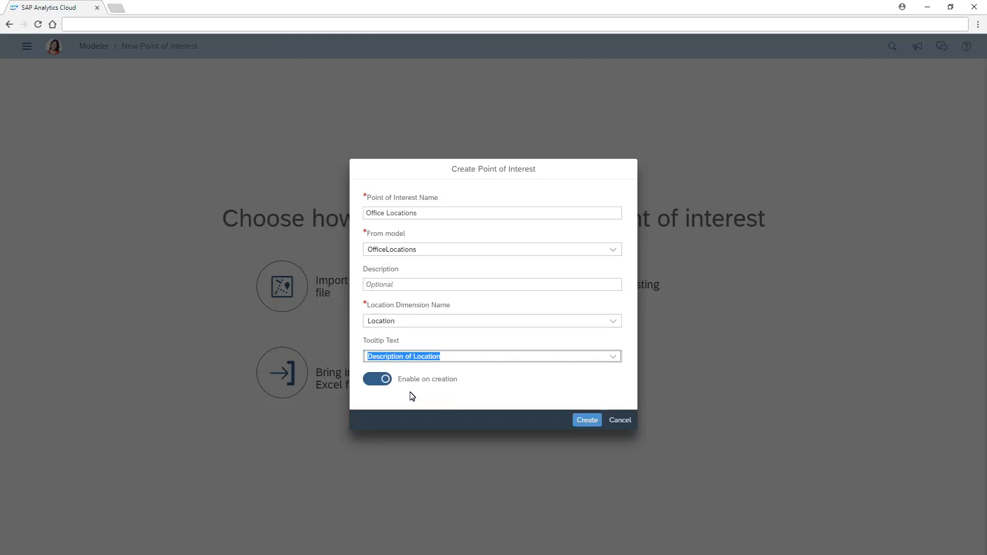
pyautogui.click(588, 424)
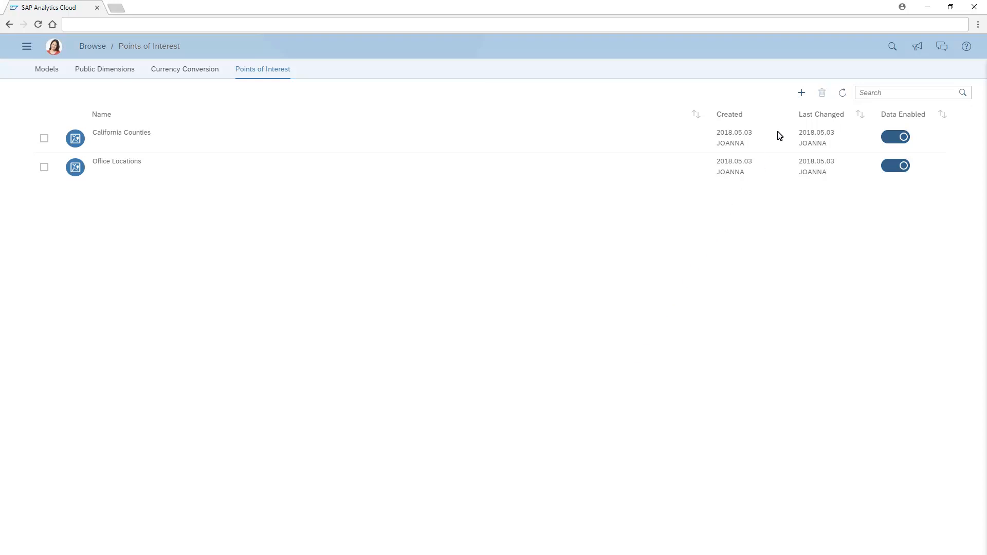
# Start a new point of interest from CSV or Excel data, using PlantLocations.xlsx in the Data folder as the source file.
pyautogui.click(802, 93)
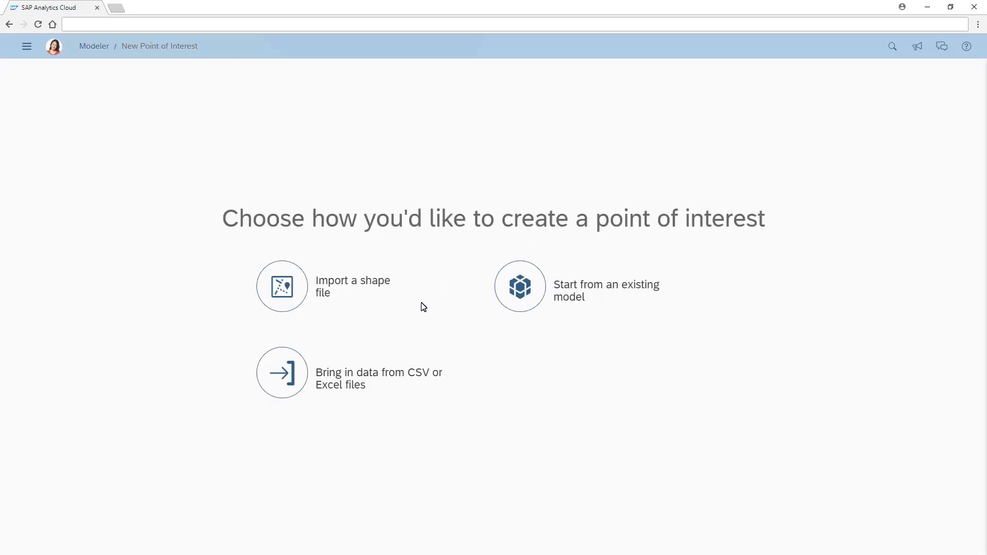
pyautogui.click(286, 382)
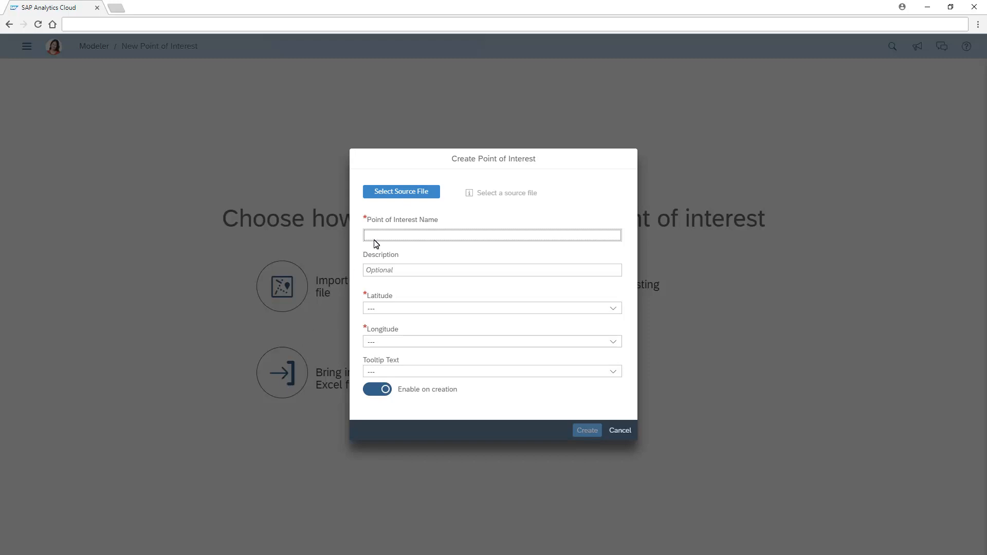
pyautogui.click(404, 195)
pyautogui.click(395, 236)
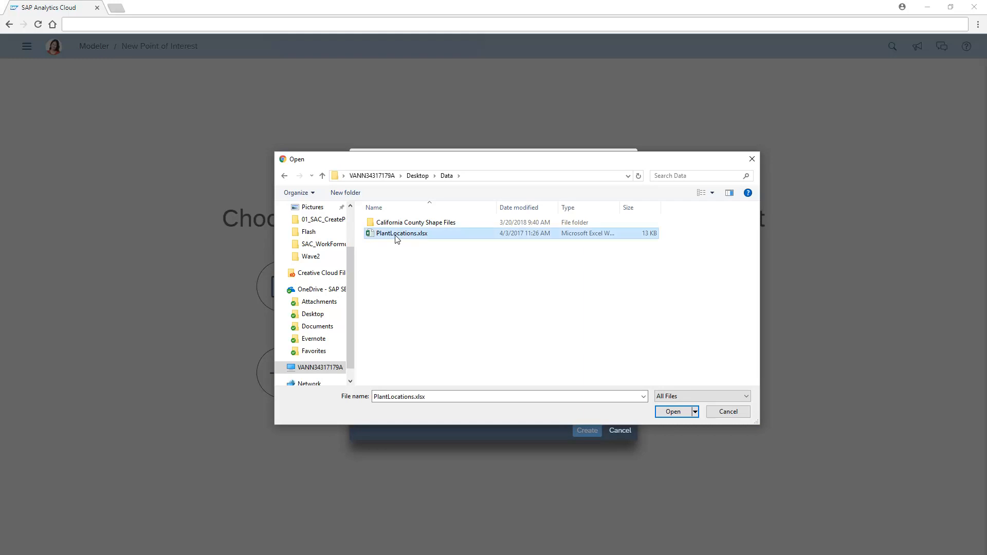
pyautogui.click(674, 413)
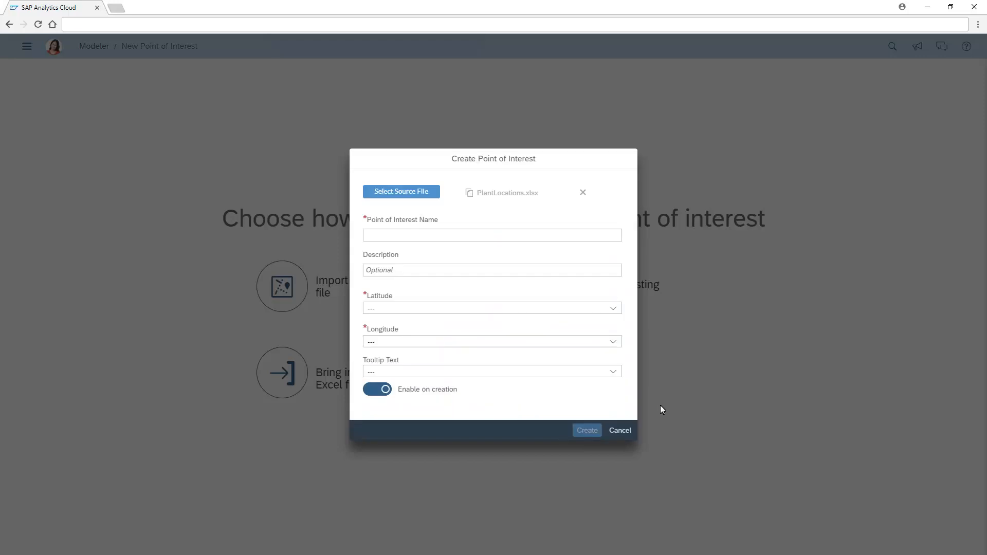
# Name the point of interest Plant Locations and map its latitude and longitude to the Latitude and Longitude columns.
pyautogui.click(372, 237)
pyautogui.write('Plant Locations')
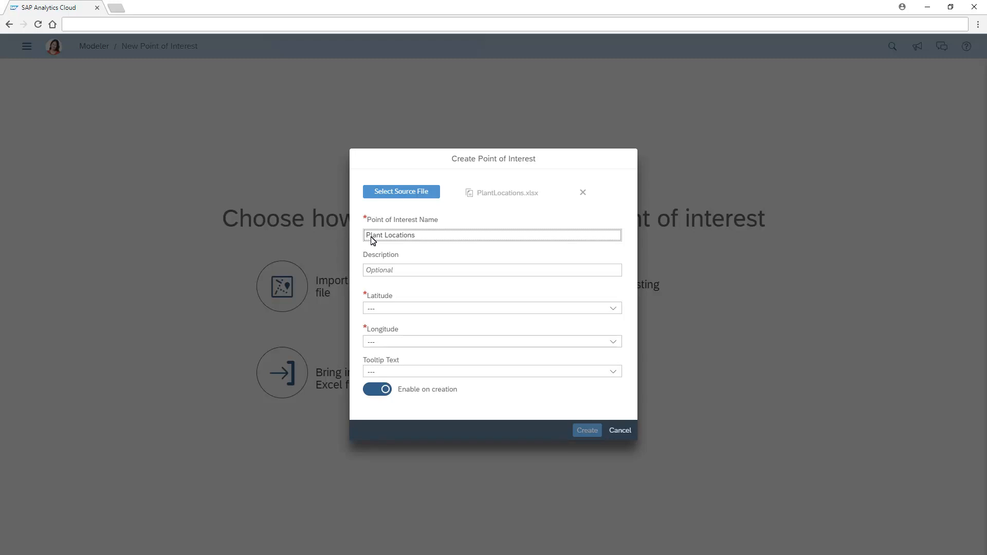
pyautogui.click(613, 310)
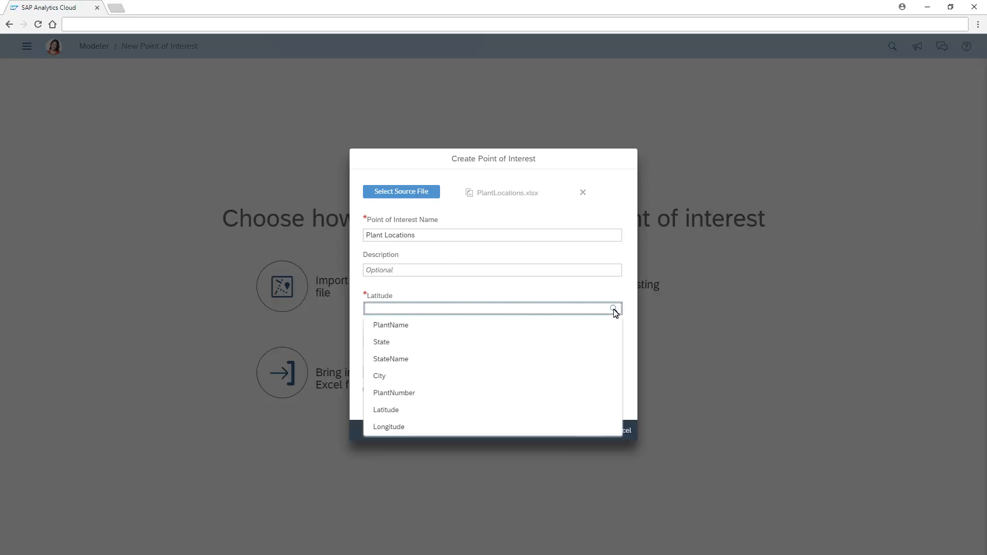
pyautogui.click(388, 411)
pyautogui.click(614, 342)
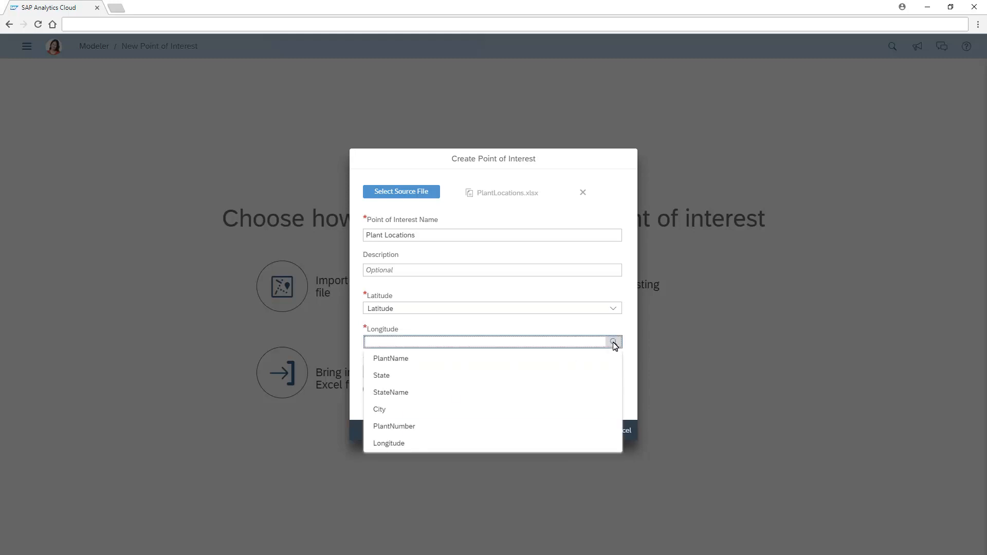
pyautogui.click(390, 444)
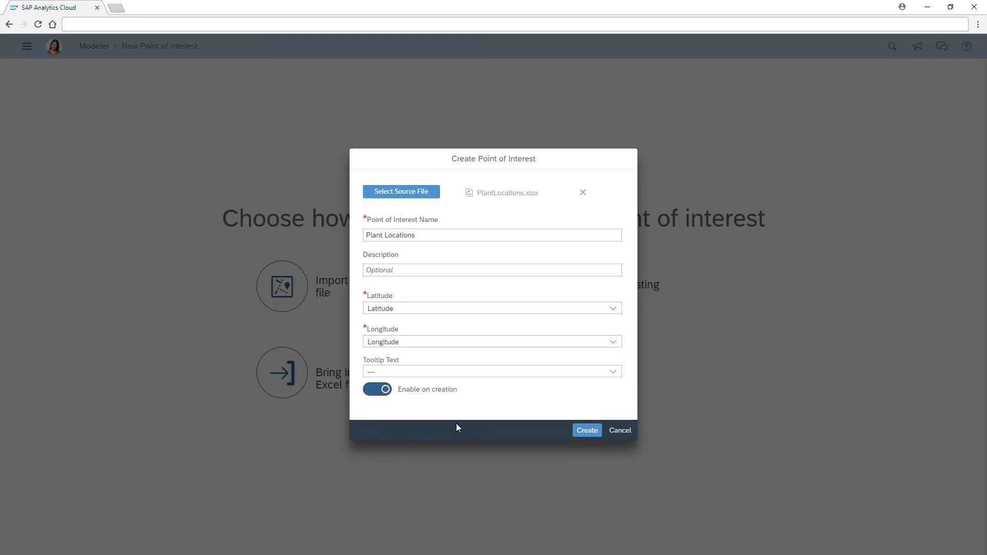
# Use PlantName as the tooltip text and create the Plant Locations point of interest.
pyautogui.click(613, 372)
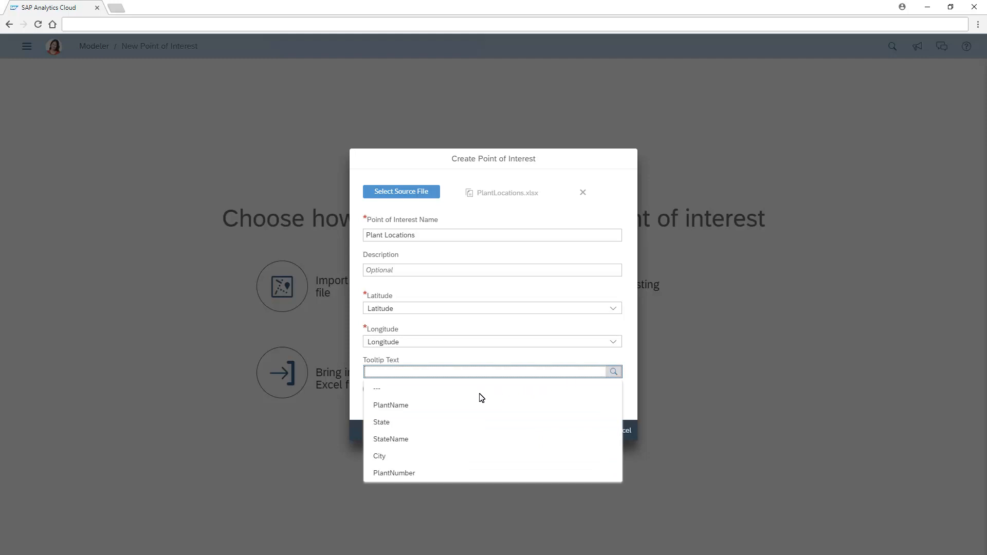
pyautogui.click(392, 409)
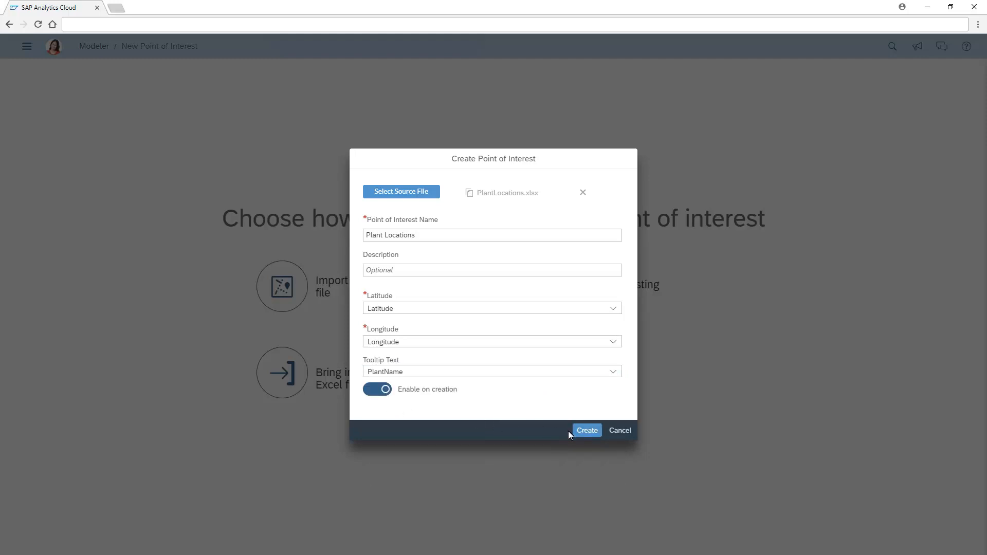
pyautogui.click(588, 433)
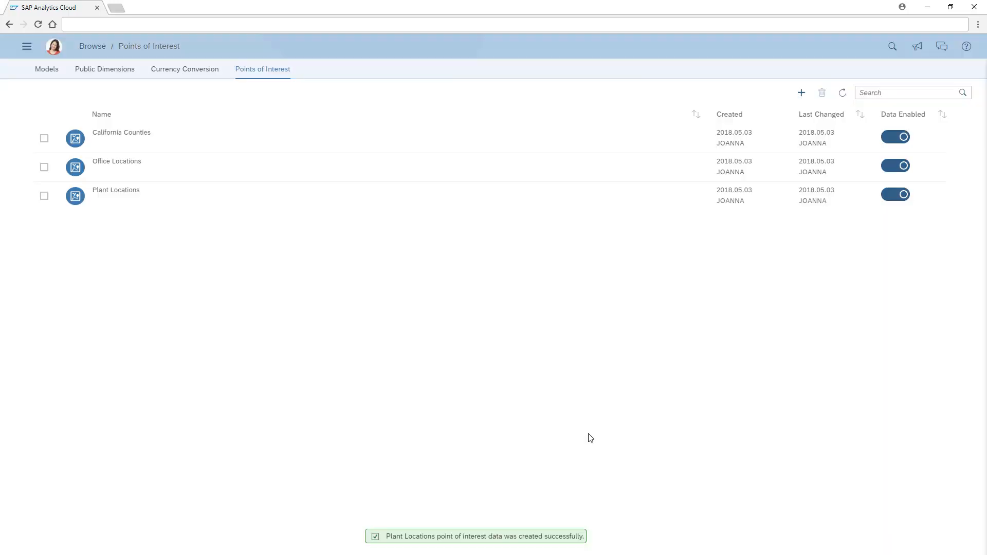